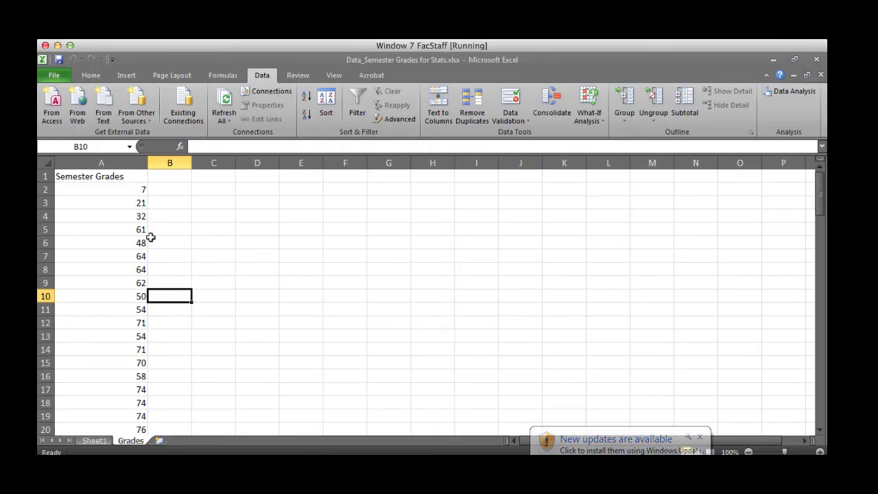
Look through the semester grades in column A of the Grades sheet, down to the end of the list and back up
left_click(124, 224)
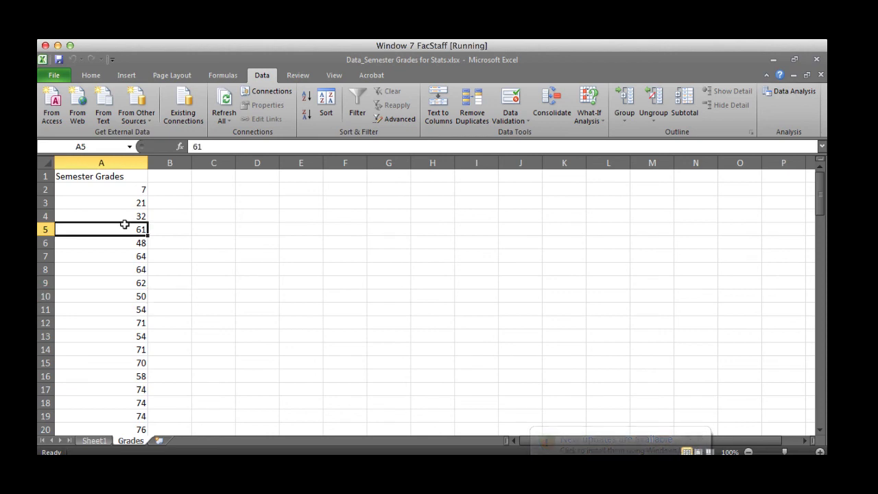
key("Up")
key("Up")
key("Up")
key("Up")
key("Down")
key("Down")
key("Down")
key("Down")
key("Down")
key("Down")
key("Down")
key("Down")
key("Down")
key("Down")
key("Down")
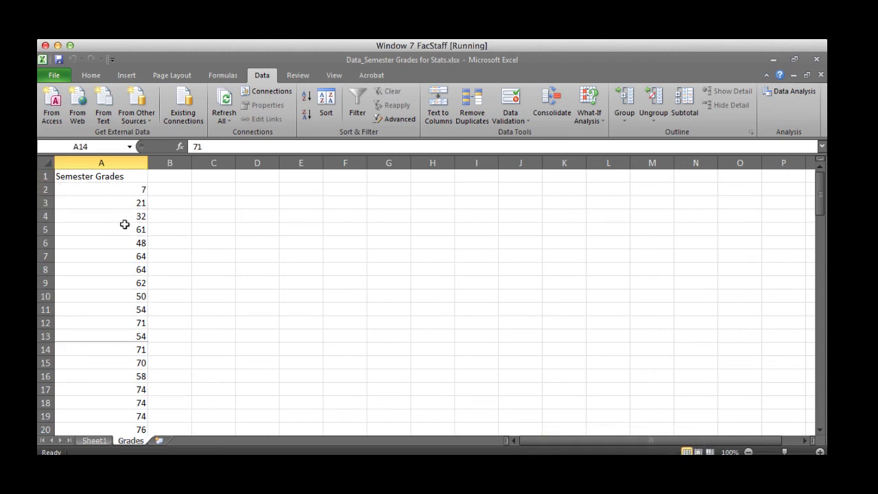
key("Down")
key("Down")
key("Down")
key("Down")
key("Down")
key("Down")
key("Down")
key("Down")
key("Down")
key("Down")
key("Down")
key("Down")
key("Down")
key("Down")
key("Down")
key("Down")
key("Down")
key("Down")
key("Down")
key("Down")
key("Down")
key("Down")
key("Down")
key("Down")
key("Down")
key("Down")
key("Down")
key("Down")
key("Down")
key("Down")
key("Down")
key("Down")
key("Down")
key("Down")
key("Down")
key("Down")
key("Down")
key("Down")
key("Down")
key("Down")
key("Down")
key("Up")
key("Up")
key("Up")
key("Up")
key("Up")
key("Up")
key("Up")
key("Up")
key("Up")
key("Up")
key("Up")
key("Up")
key("Up")
key("Up")
key("Up")
key("Up")
key("Up")
key("Up")
key("Up")
key("Up")
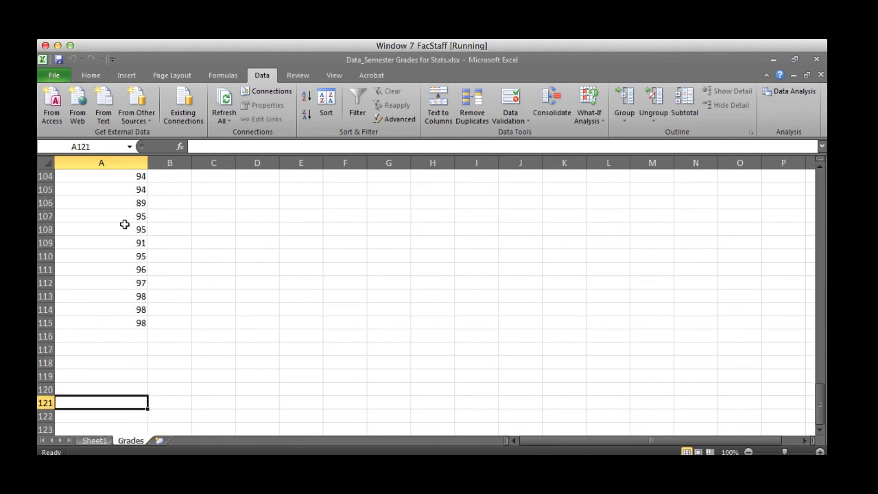
key("Up")
key("Up")
key("Up")
key("Up")
key("Up")
key("Up")
key("Up")
key("Up")
key("Up")
key("Up")
key("Up")
key("Up")
key("Up")
key("Up")
key("Up")
key("Up")
key("Up")
key("Up")
key("Up")
key("Up")
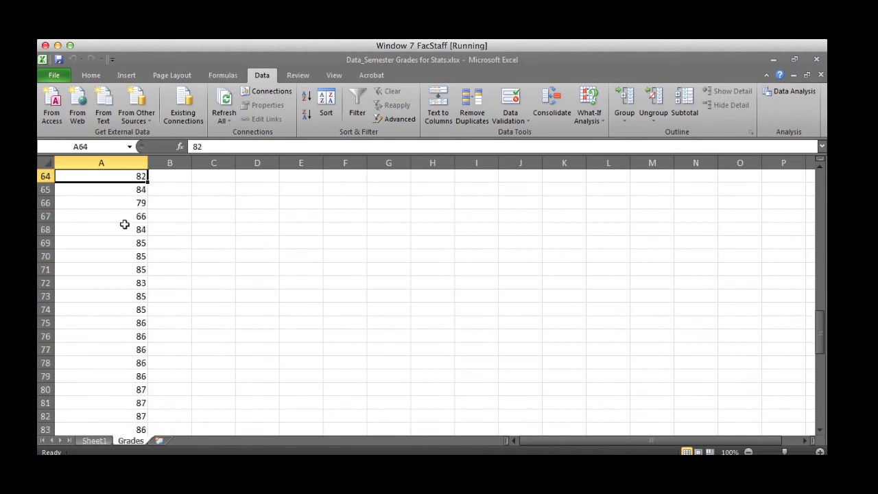
key("Up")
key("Up")
key("Up")
key("Up")
key("Up")
key("Up")
key("Up")
key("Up")
key("Up")
key("Up")
key("Up")
key("Up")
key("Up")
key("Up")
key("Up")
key("Up")
key("Up")
key("Up")
key("Up")
key("Up")
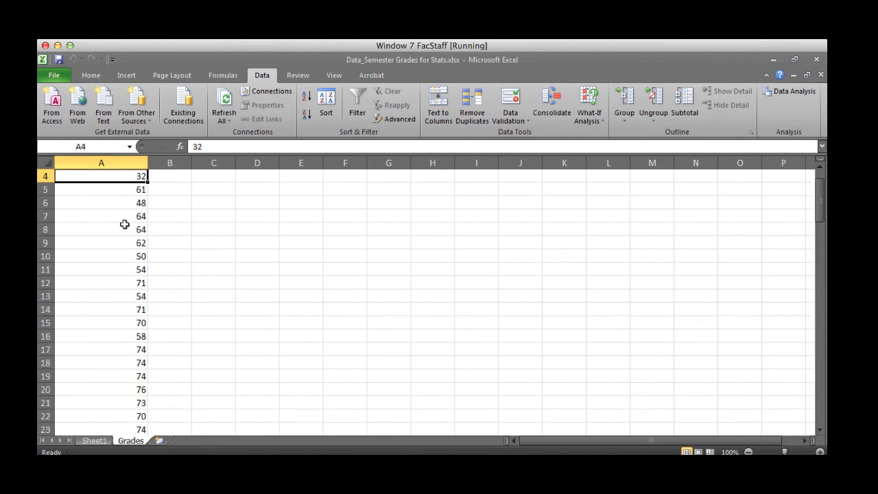
Insert a new blank worksheet after the Grades sheet
left_click(159, 441)
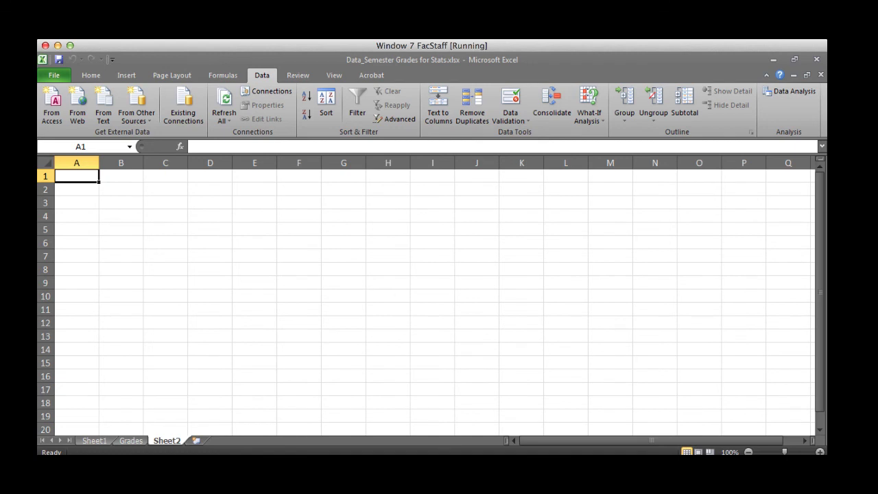
left_click(573, 58)
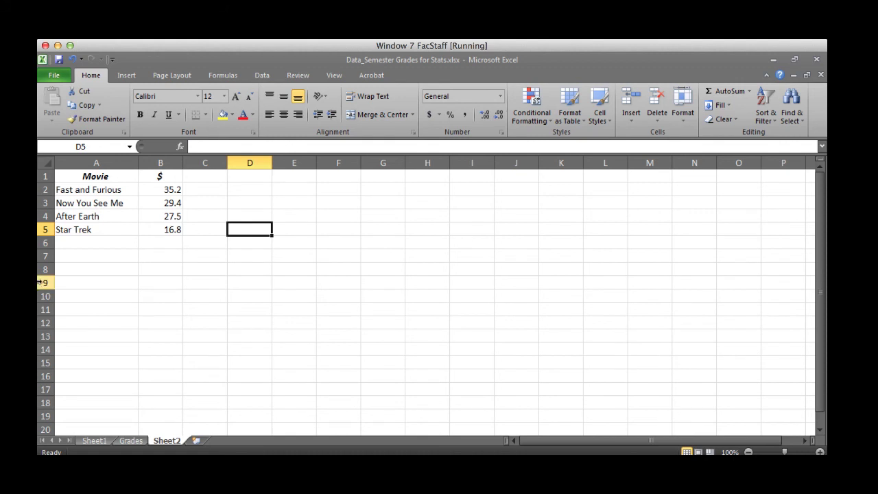
Below the movie table, label cell A7 "Mean" and cell A8 "Variance (sample)"
left_click(88, 257)
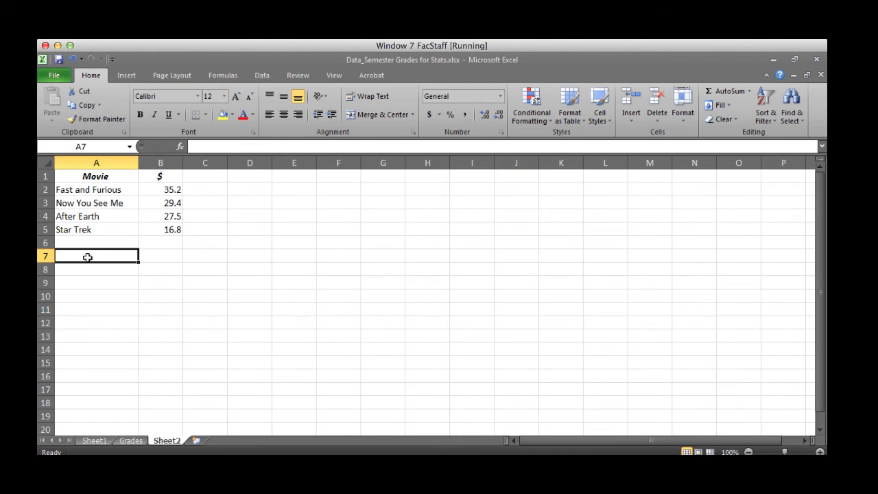
type("Mov")
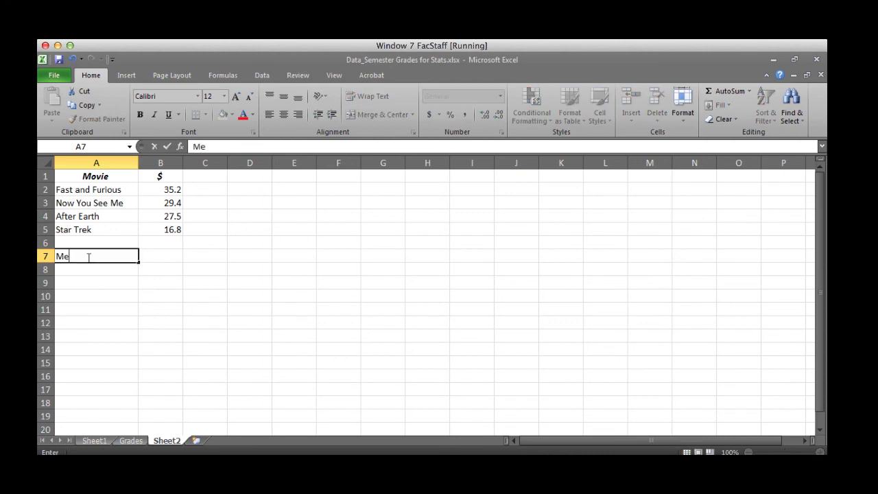
key("BackSpace")
key("BackSpace")
key("BackSpace")
type("mea")
key("BackSpace")
key("BackSpace")
key("BackSpace")
type("Mean")
key("Return")
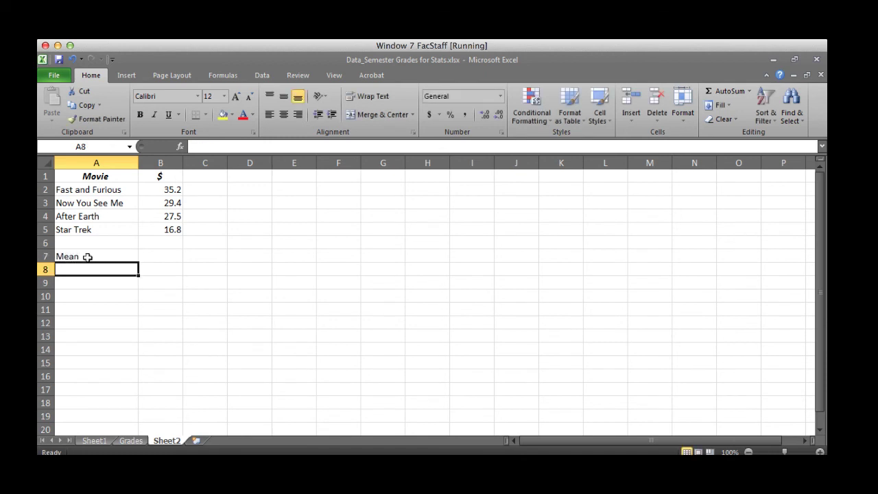
type("Variance")
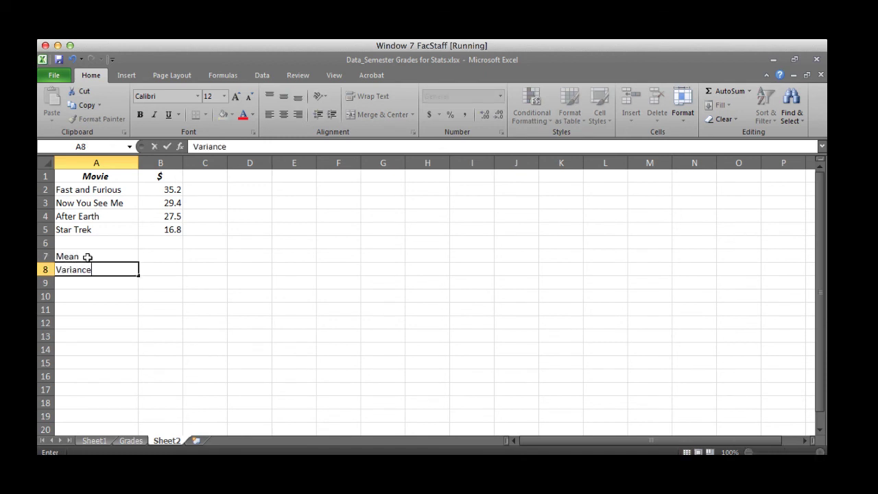
type(" (sample)")
key("Return")
Label cell A9 "Standard Dev (sample)" and widen column A so the label fits
type("V")
key("BackSpace")
key("BackSpace")
type("Stan")
type("dard Deve")
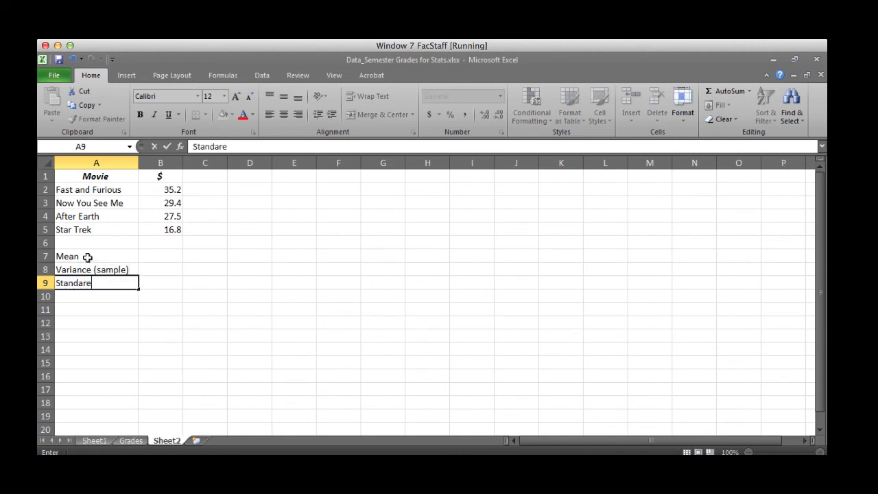
key("BackSpace")
type("(sample)")
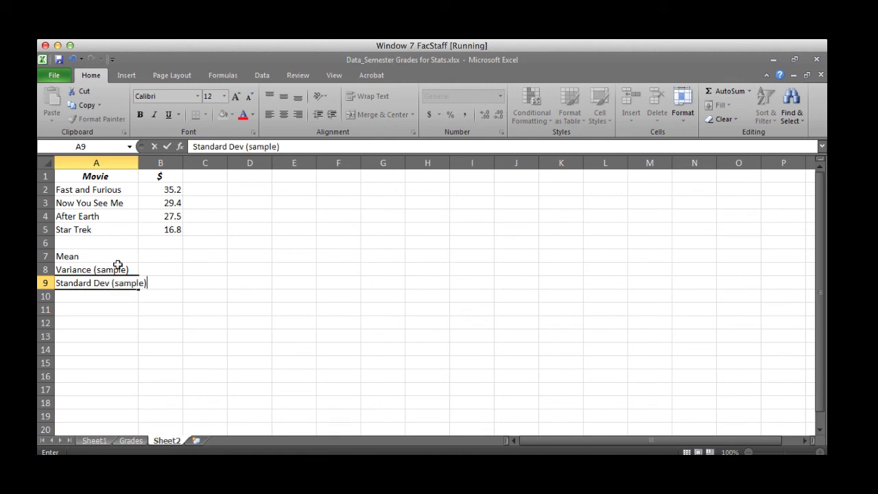
left_click(166, 321)
left_click_drag(139, 162, 151, 162)
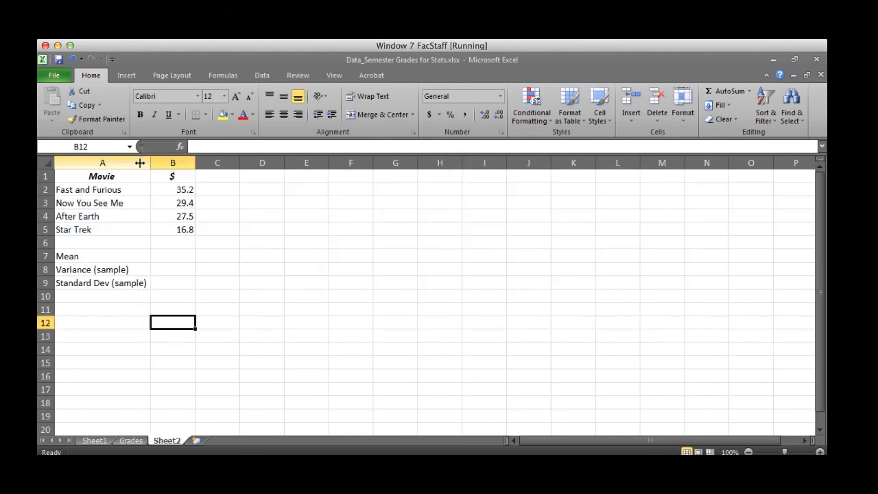
Calculate the mean of the movie amounts in cell B7 with =average(B2:B5)
left_click(178, 256)
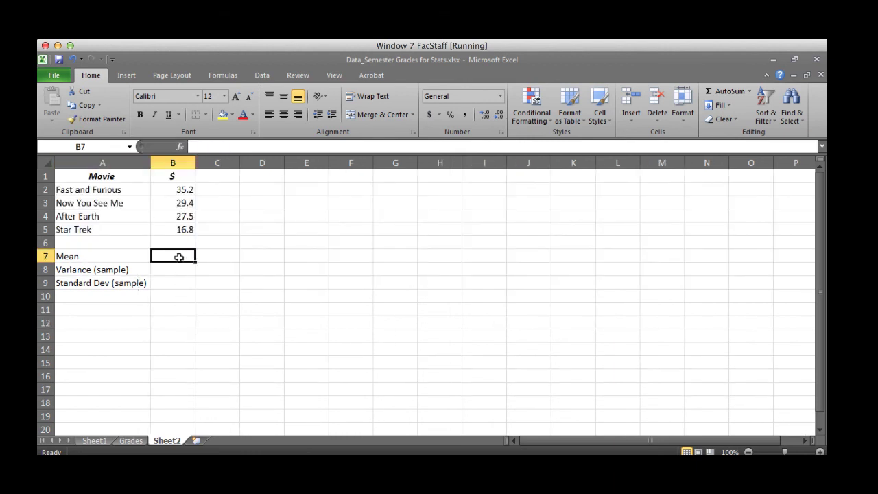
type("=average")
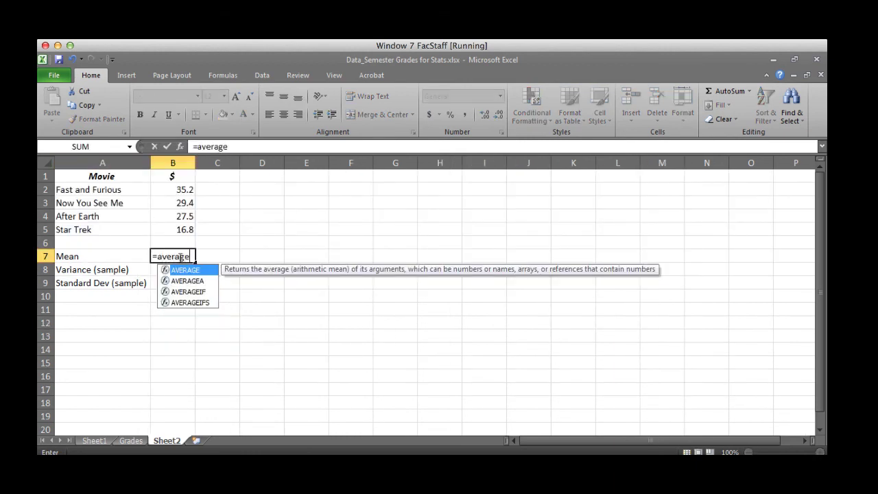
type("(")
left_click_drag(186, 190, 186, 229)
type(")")
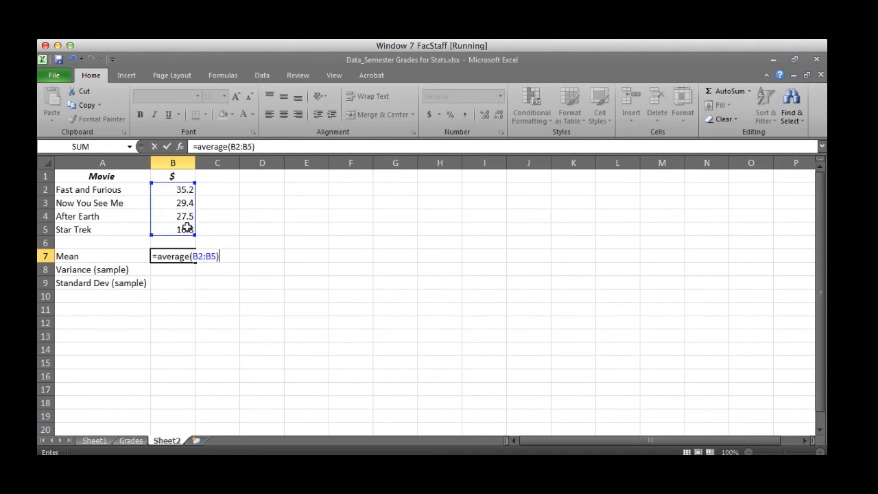
key("Return")
left_click(184, 286)
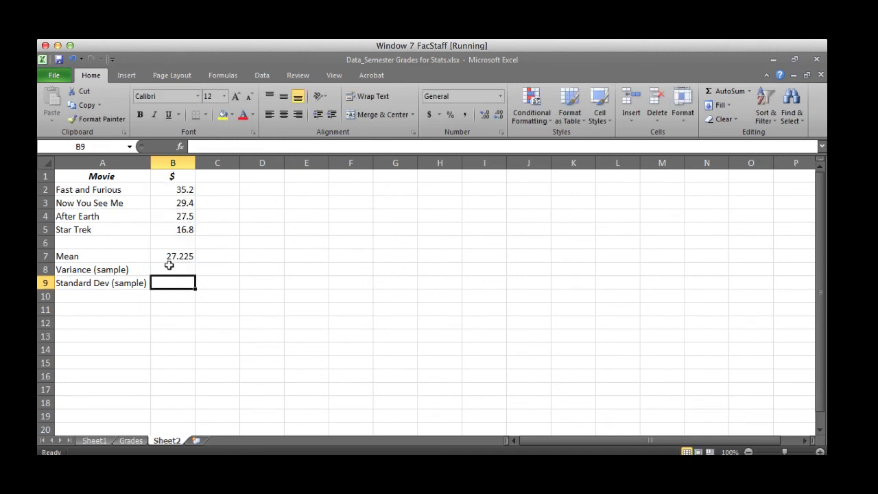
Calculate the sample variance of the movie amounts B2:B5 in cell B8 with the VAR.S function
left_click(169, 268)
type("=var")
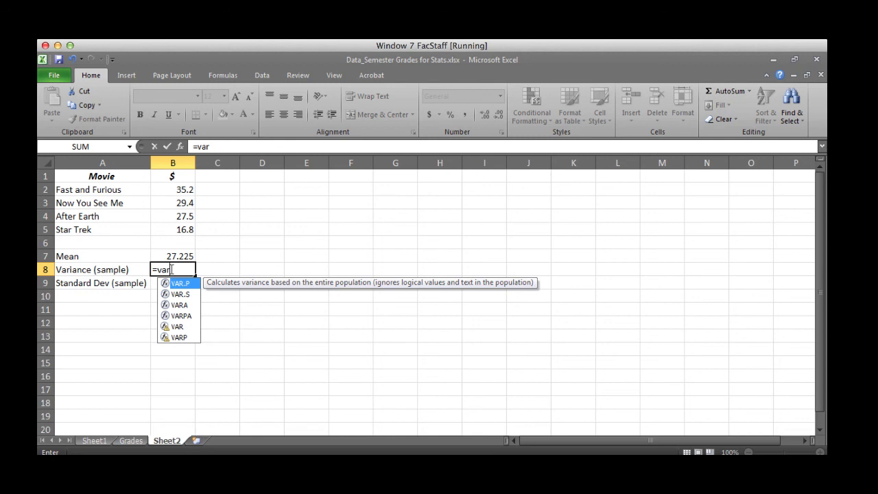
key("Down")
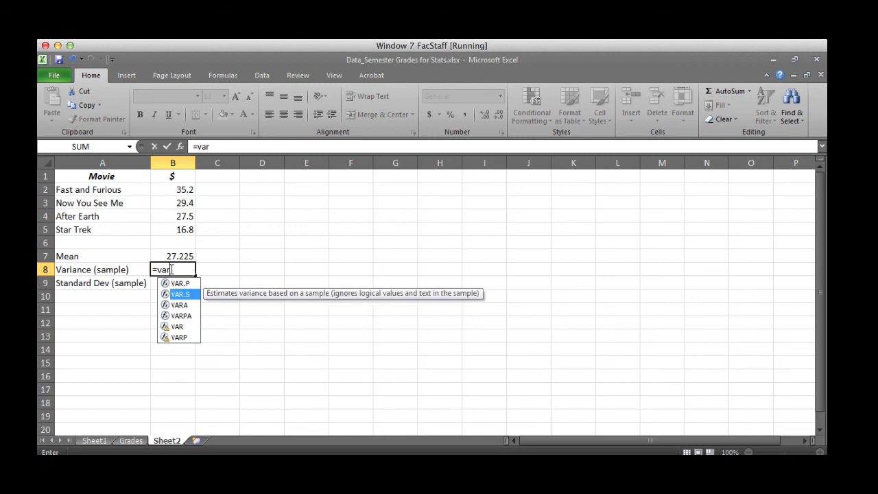
key("Tab")
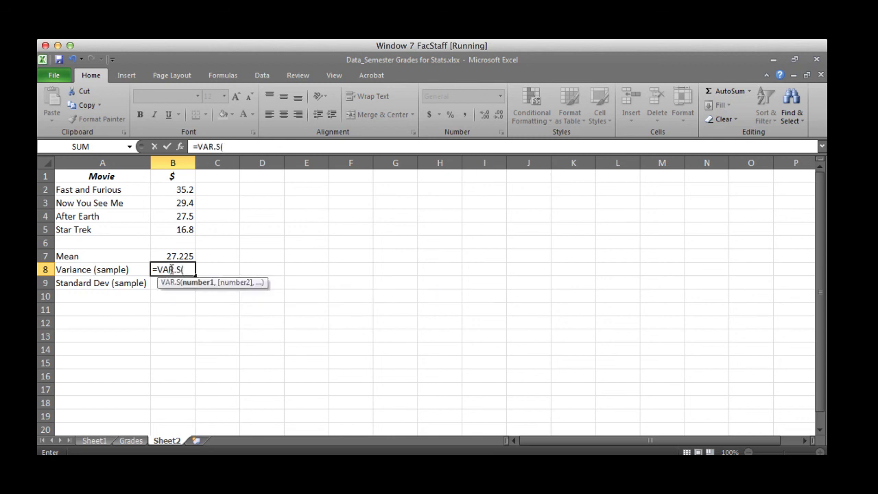
left_click(181, 189)
left_click_drag(181, 189, 178, 227)
type(")")
key("Return")
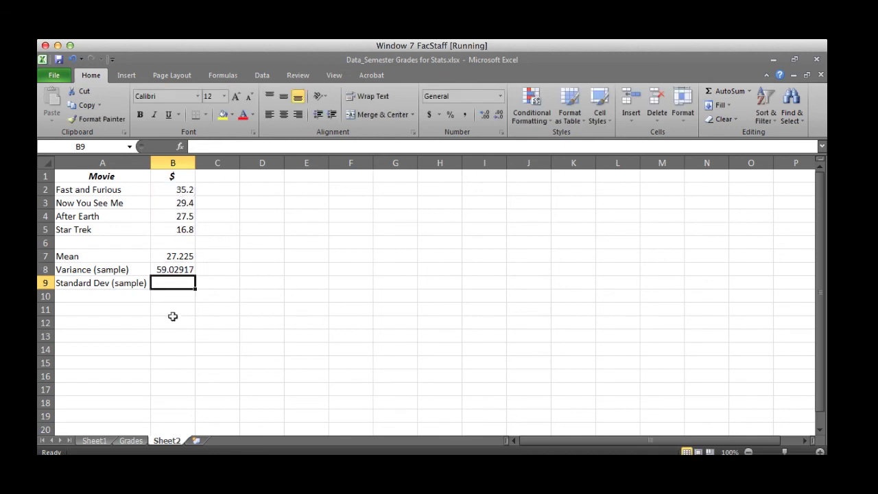
Calculate the sample standard deviation of the movie amounts B2:B5 in cell B9 with the STDEV.S function
type("=")
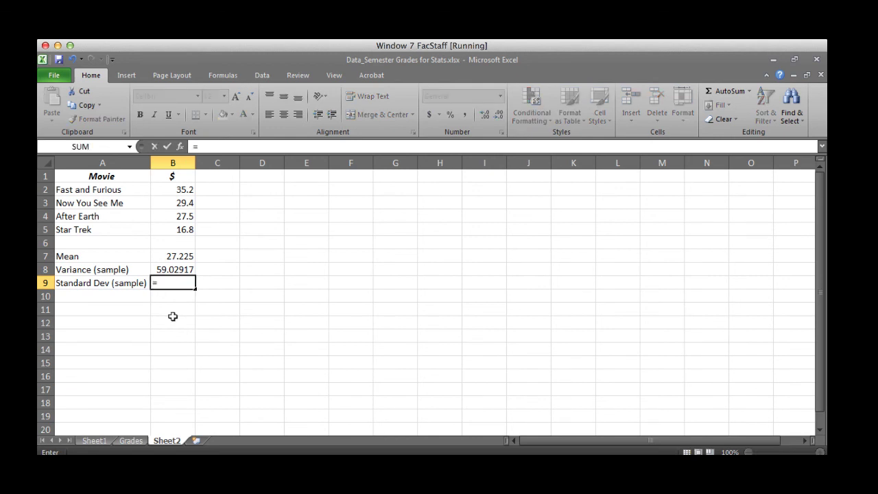
type("std")
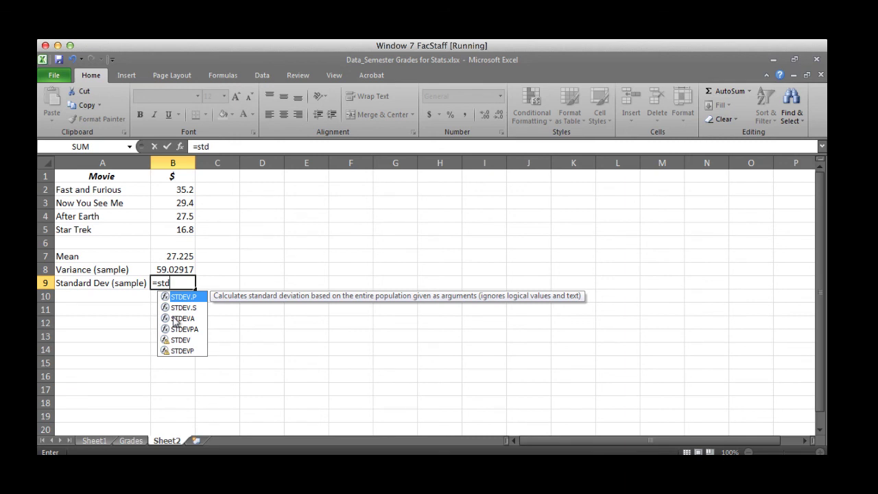
key("Down")
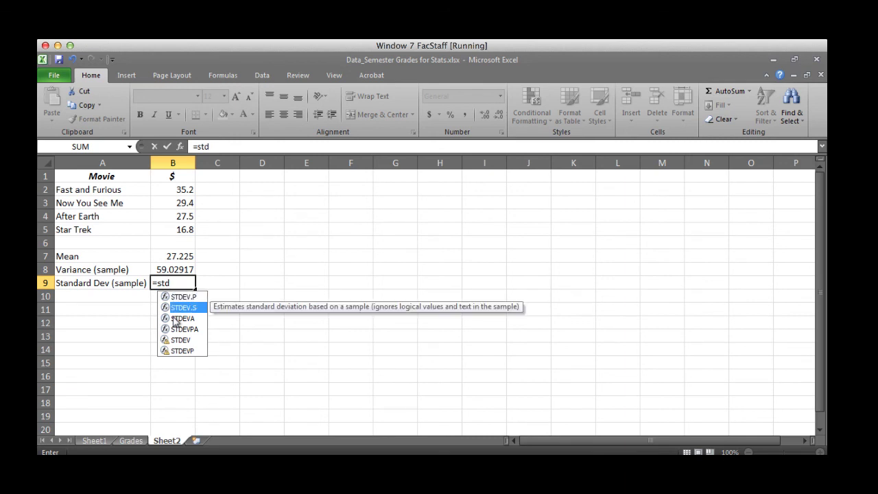
key("Tab")
left_click_drag(178, 190, 179, 227)
type(")")
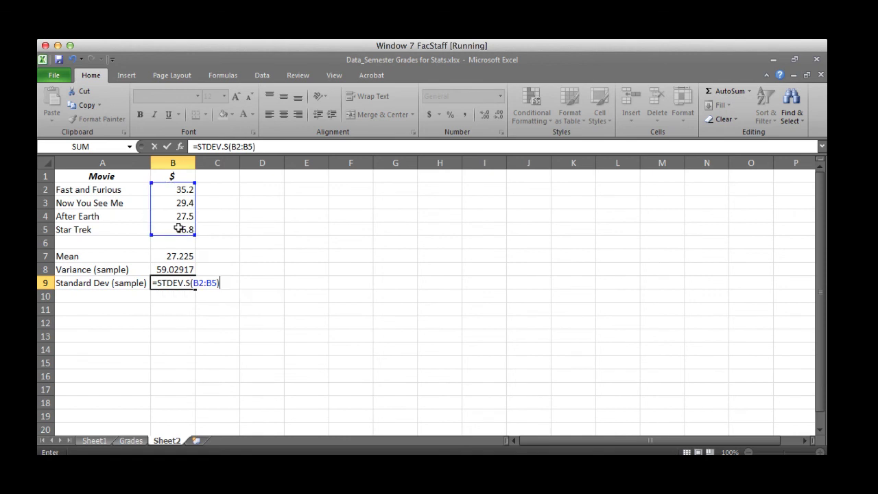
key("Return")
left_click(79, 253)
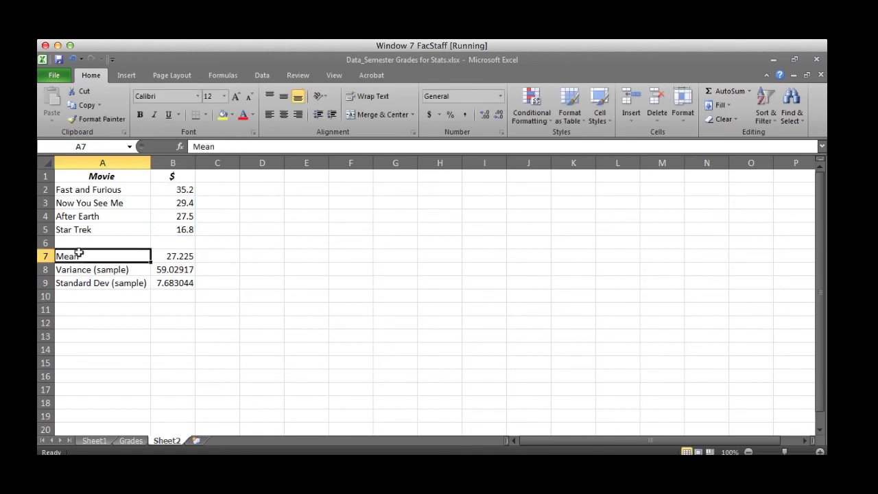
left_click_drag(69, 174, 167, 281)
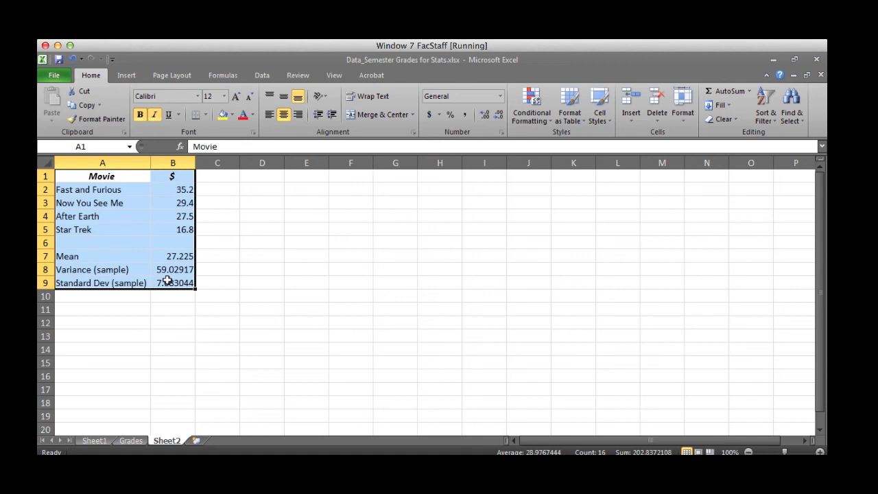
left_click(248, 320)
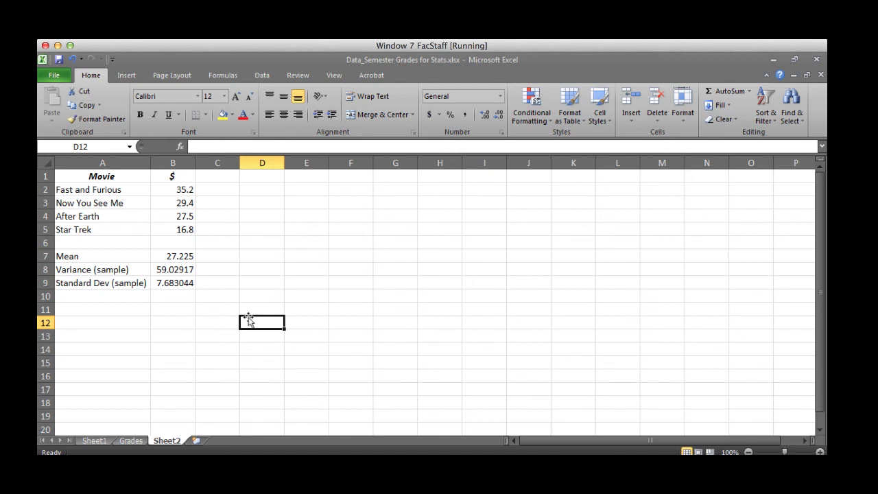
Run Descriptive Statistics on B1:B5 with labels in the first row and summary statistics, output to a new worksheet, and autofit its column A
left_click(262, 75)
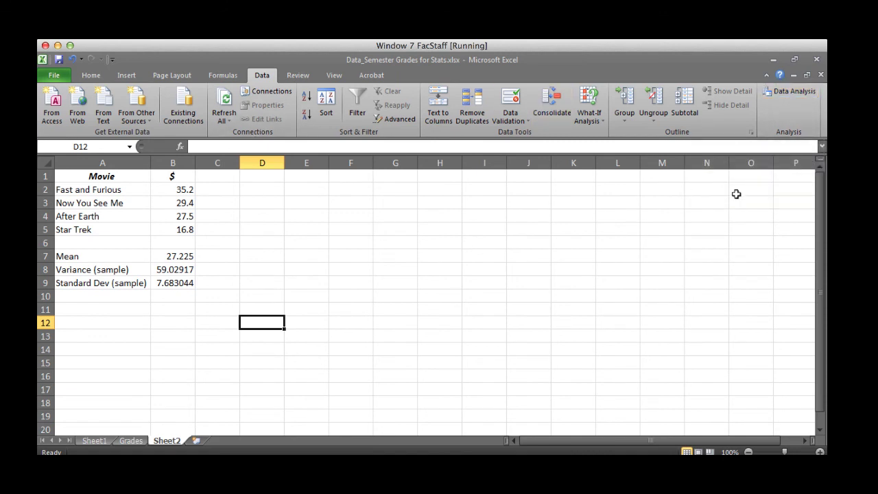
left_click(795, 92)
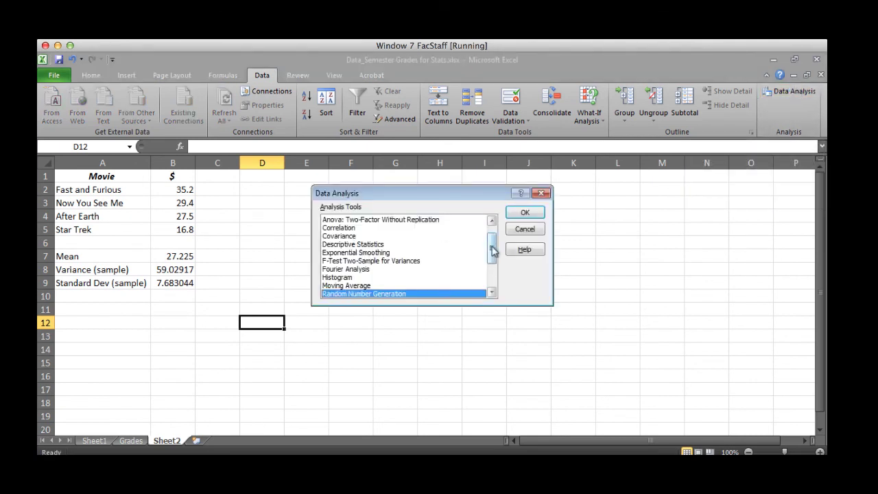
mouse_move(492, 245)
left_mouse_down()
mouse_move(491, 237)
mouse_move(492, 275)
mouse_move(492, 257)
left_mouse_up()
left_click(370, 228)
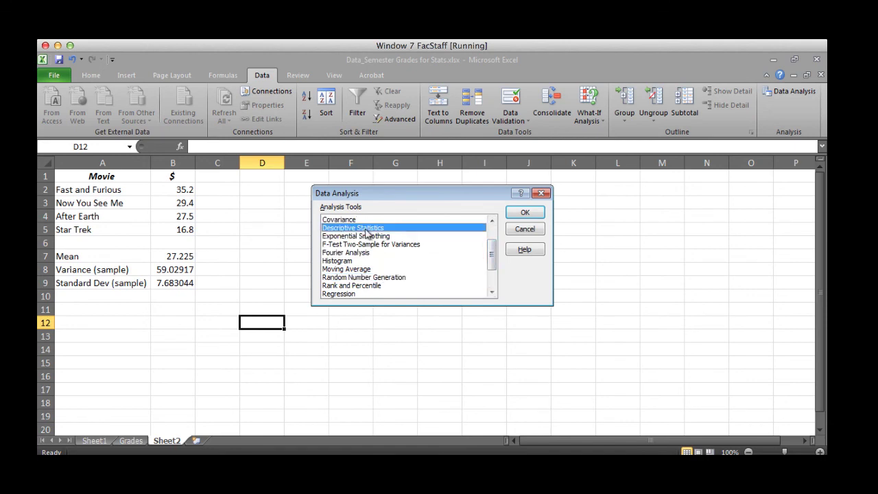
left_click(525, 212)
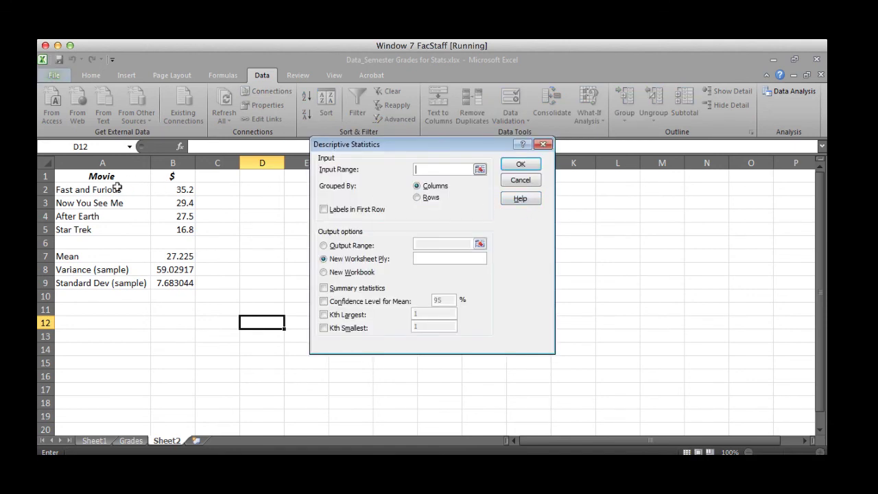
left_click_drag(164, 177, 173, 229)
left_click(325, 211)
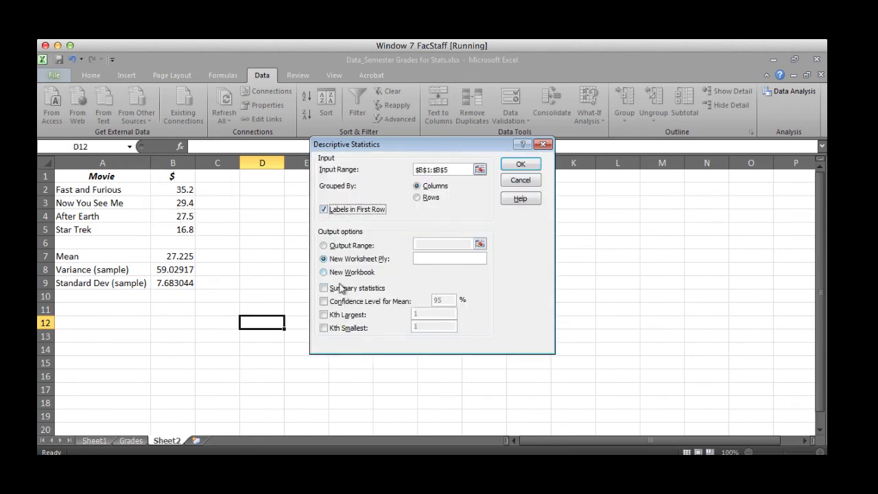
left_click(325, 289)
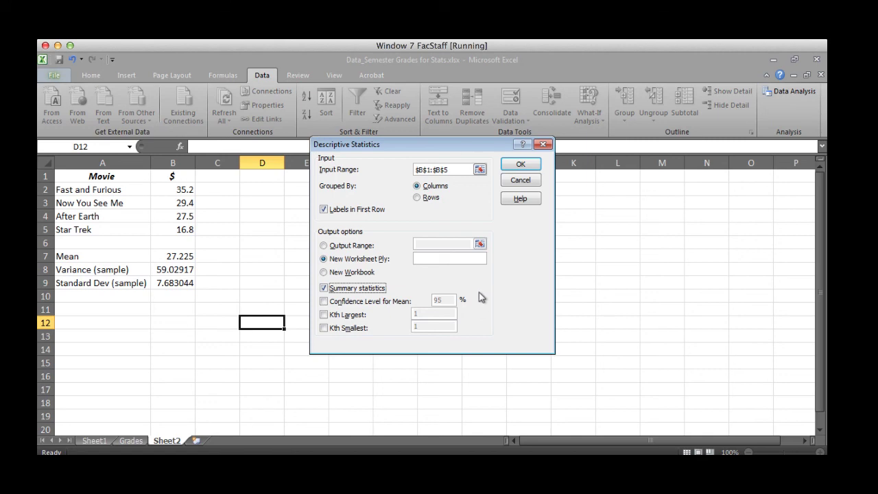
left_click(521, 165)
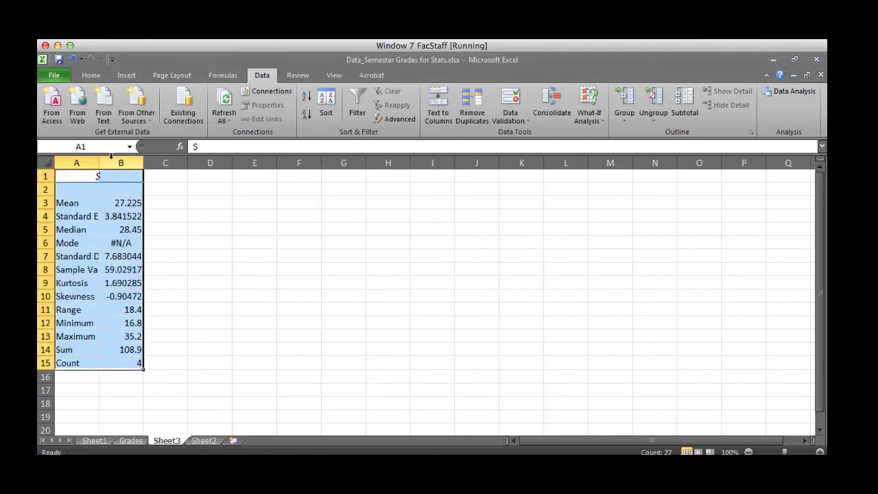
double_click(99, 162)
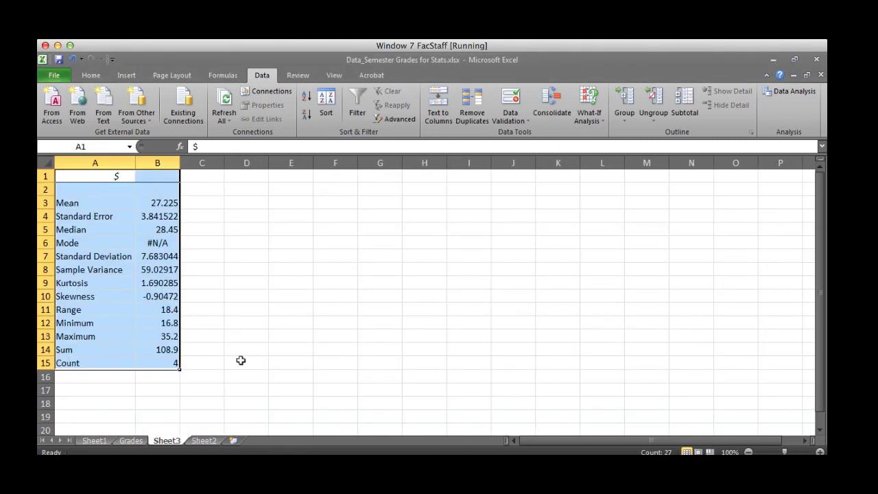
Highlight the Standard Deviation and Sample Variance rows (A7:B8) of the summary statistics on Sheet3 in yellow
left_click(207, 443)
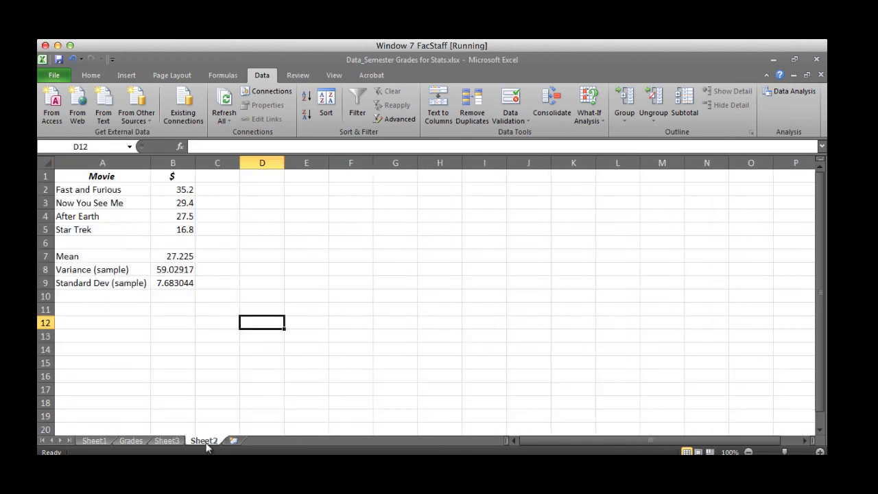
left_click(172, 440)
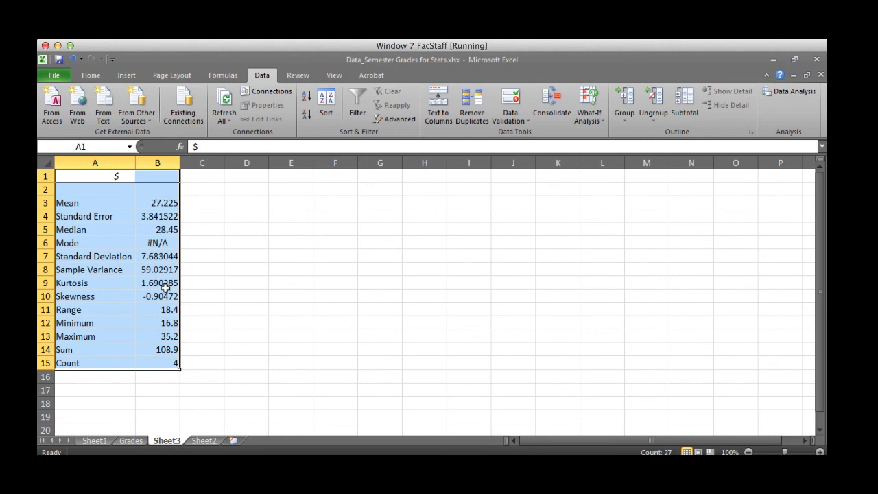
left_click(231, 287)
left_click_drag(158, 256, 111, 269)
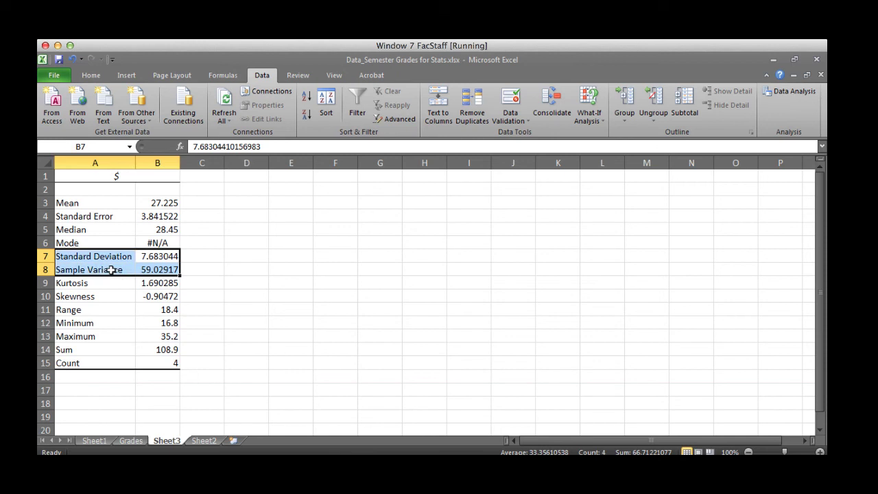
left_click(90, 75)
left_click(221, 116)
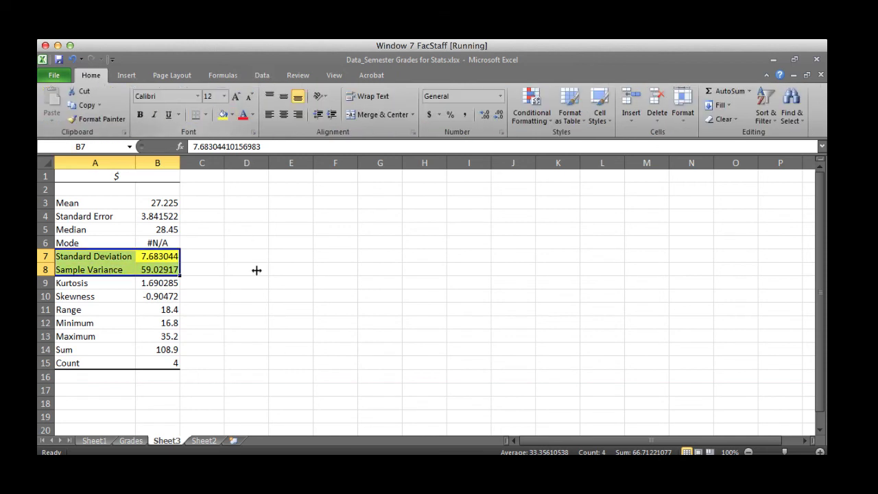
left_click(254, 266)
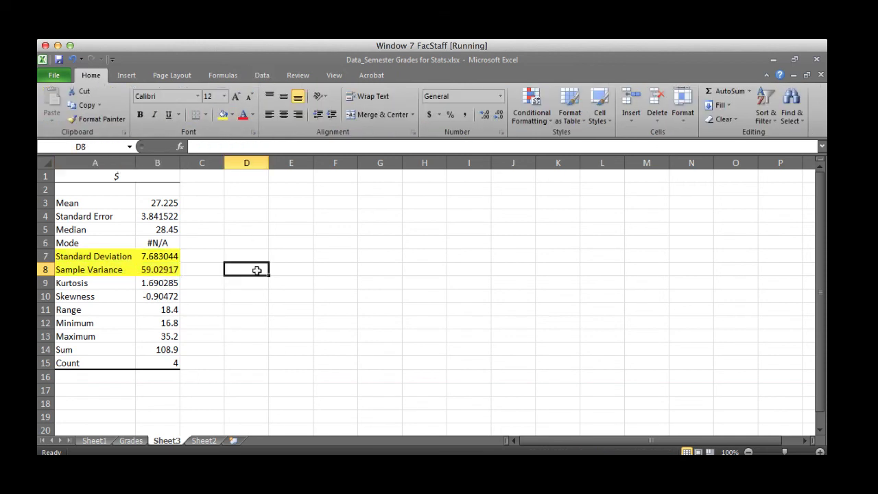
Compare the function results on Sheet2 with the summary statistics on Sheet3, and look at the Kurtosis and Skewness rows
left_click(204, 441)
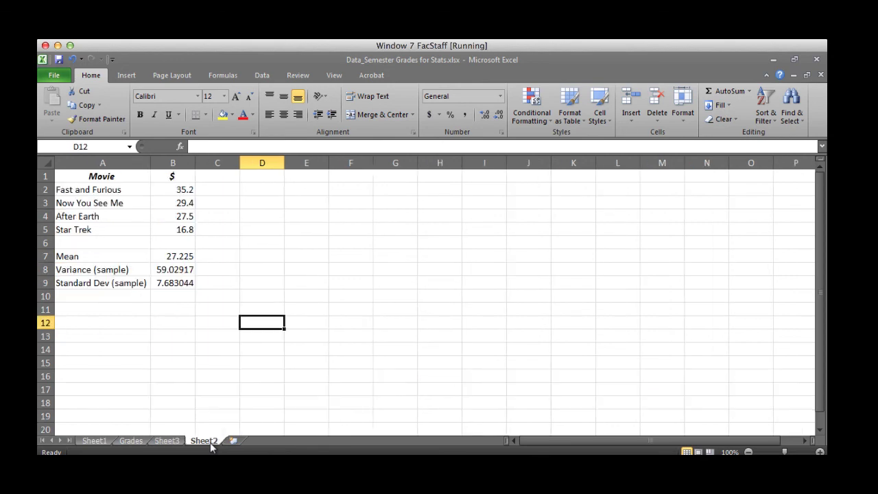
left_click(167, 440)
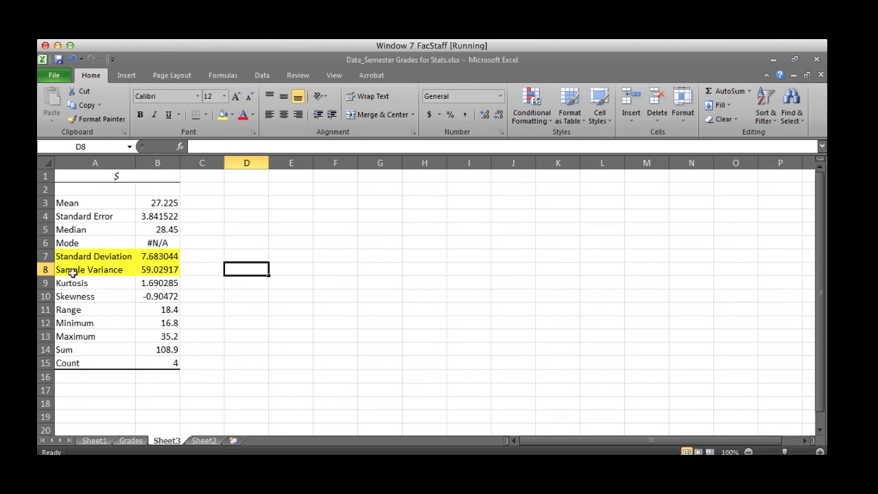
left_click_drag(73, 280, 147, 297)
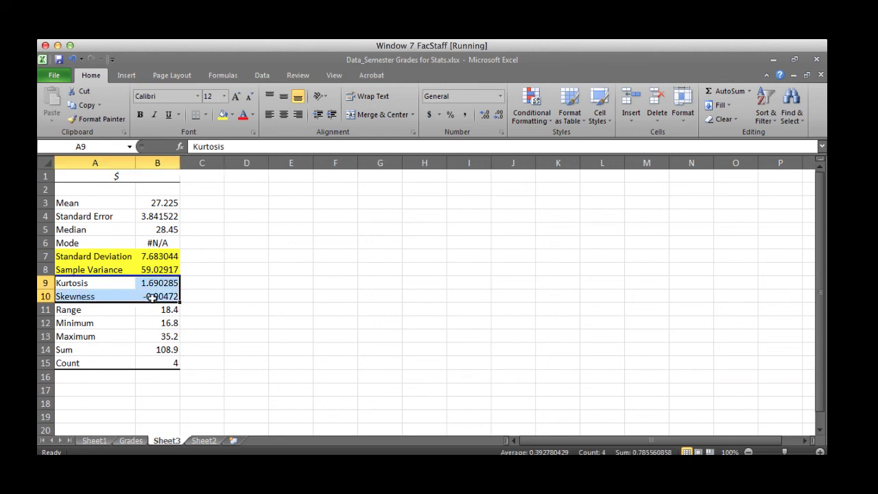
left_click(241, 308)
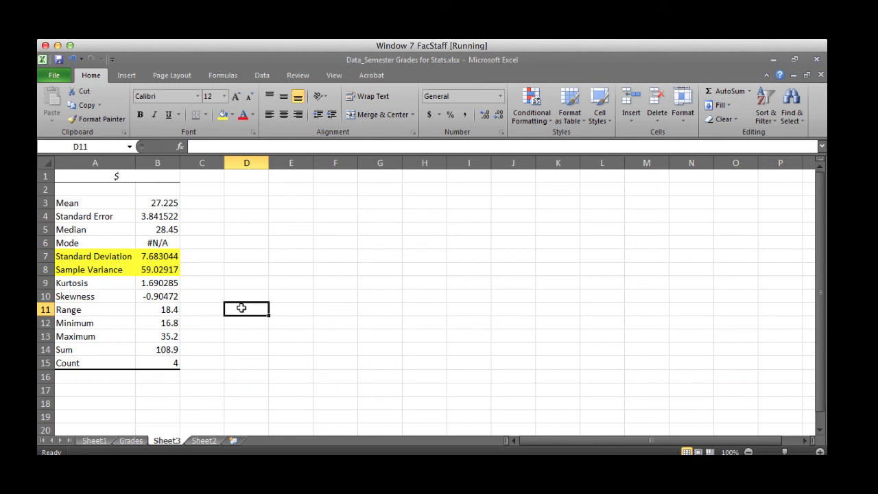